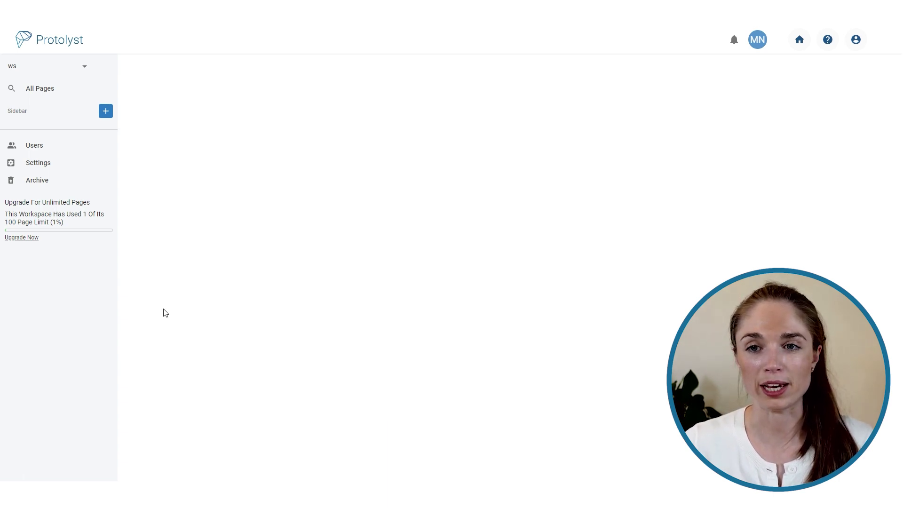
Add a new blank Text Editor page to the workspace and select its title
{"action": "left_click", "coordinate": [106, 113]}
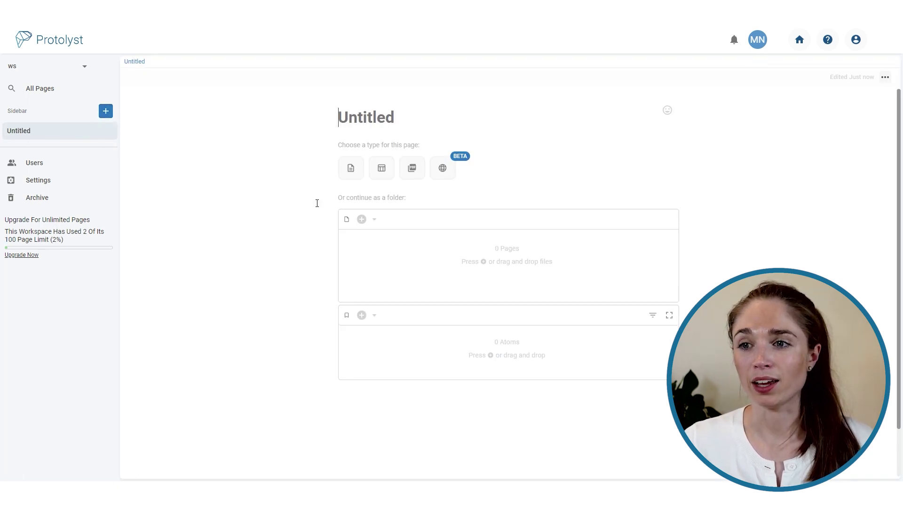
{"action": "left_click", "coordinate": [351, 170]}
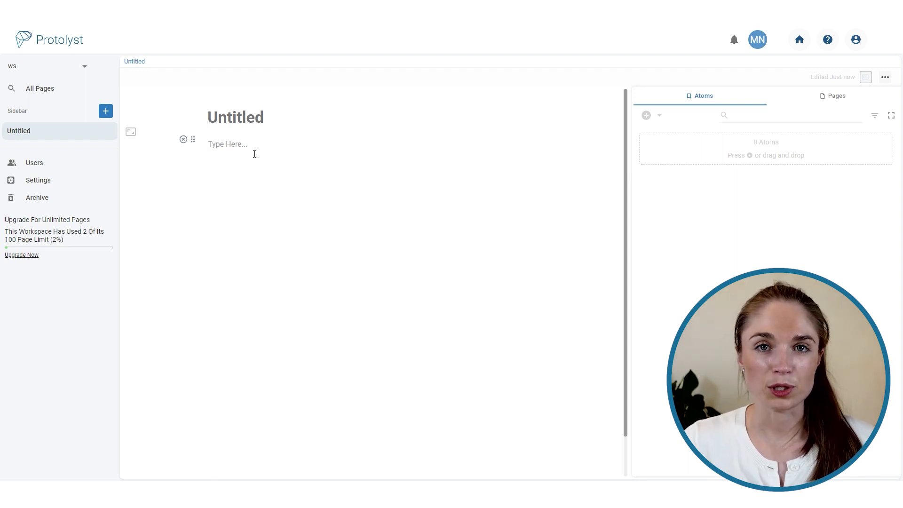
{"action": "left_click", "coordinate": [247, 121]}
Title the page 'Emperor Penguins' and paste four WWF emperor penguin fact paragraphs into the body
{"action": "type", "text": "Emperor Pengu"}
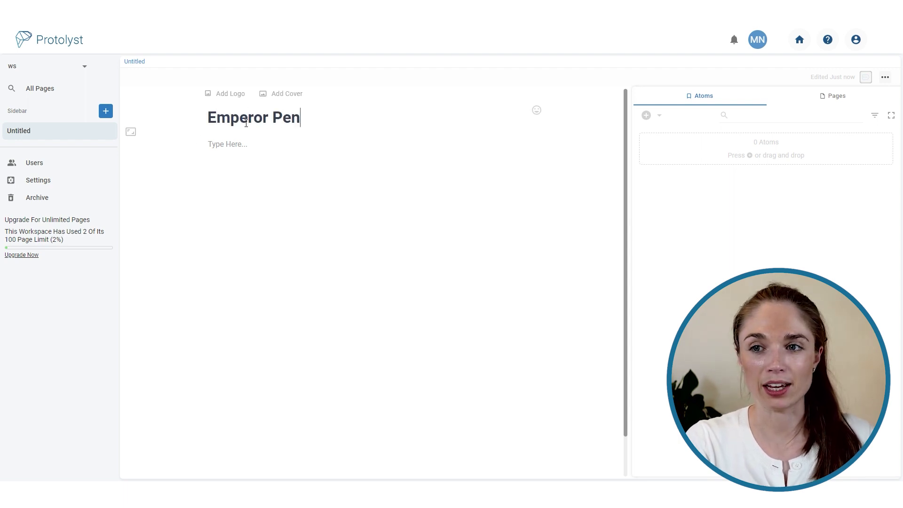
{"action": "type", "text": "ins"}
{"action": "left_click", "coordinate": [239, 145]}
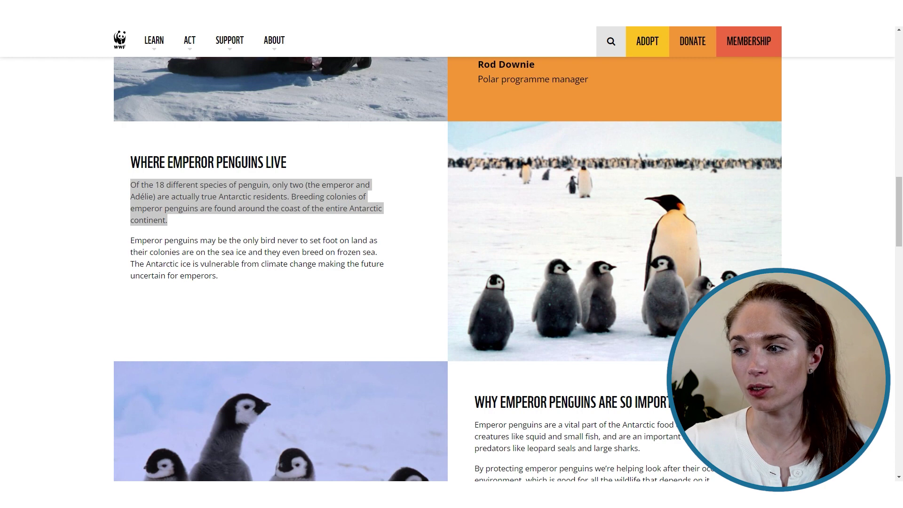
{"action": "key", "text": "alt+Tab"}
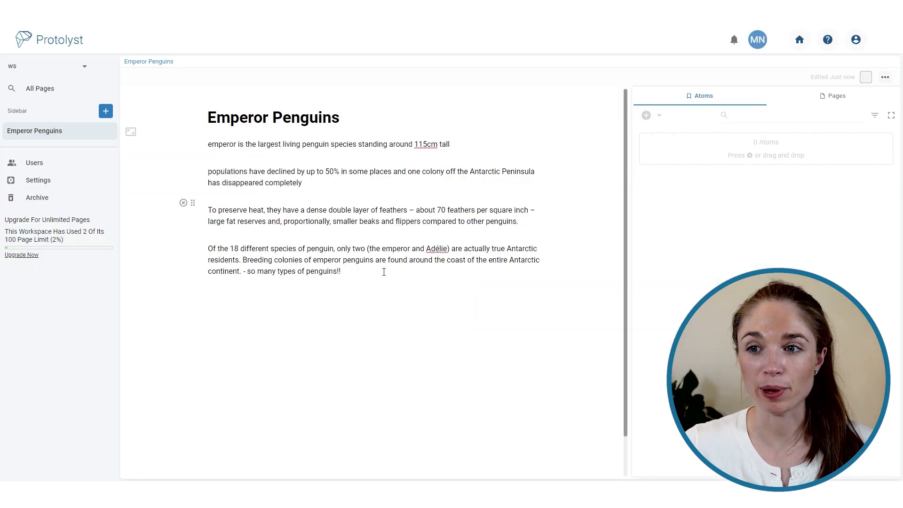
{"action": "left_click", "coordinate": [383, 282]}
Paste the emperor penguin photo below the text and resize it slightly
{"action": "key", "text": "ctrl+v"}
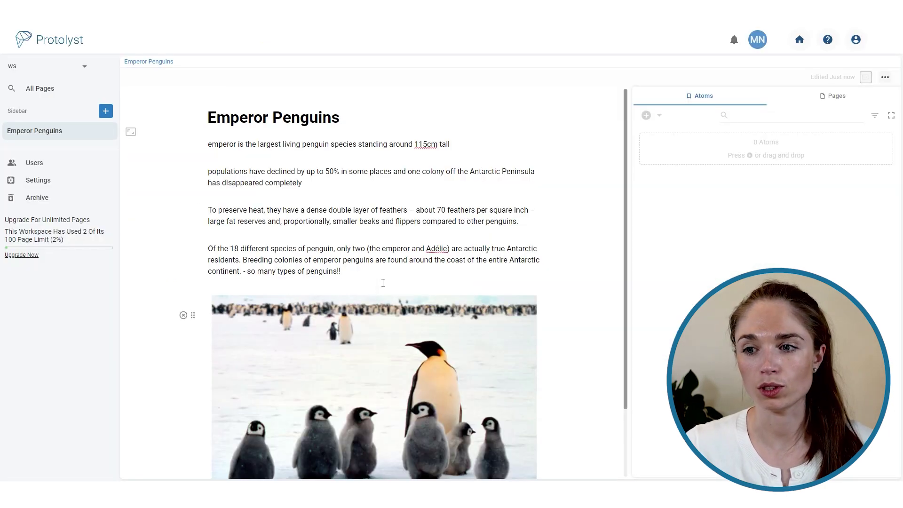
{"action": "scroll", "coordinate": [429, 301], "scroll_direction": "down", "scroll_amount": 2}
{"action": "mouse_move", "coordinate": [536, 316]}
{"action": "left_mouse_down"}
{"action": "mouse_move", "coordinate": [471, 317]}
{"action": "mouse_move", "coordinate": [522, 320]}
{"action": "left_mouse_up"}
{"action": "scroll", "coordinate": [522, 320], "scroll_direction": "up", "scroll_amount": 2}
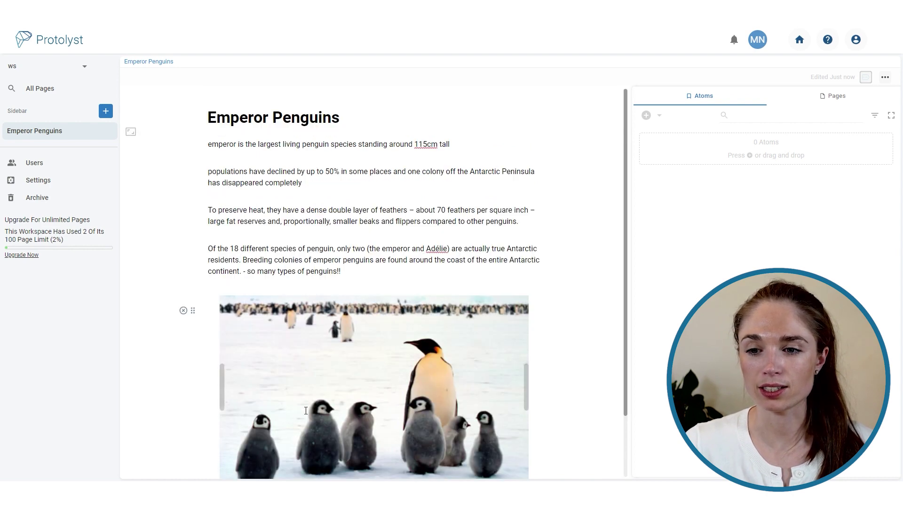
{"action": "scroll", "coordinate": [208, 414], "scroll_direction": "down", "scroll_amount": 2}
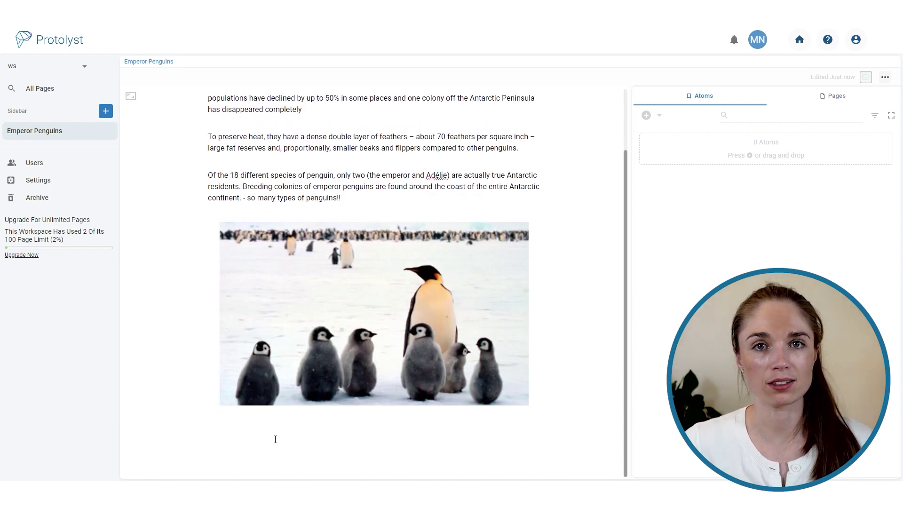
Add the penguin chicks photo as an image block from its URL and move it under the title
{"action": "left_click", "coordinate": [397, 426]}
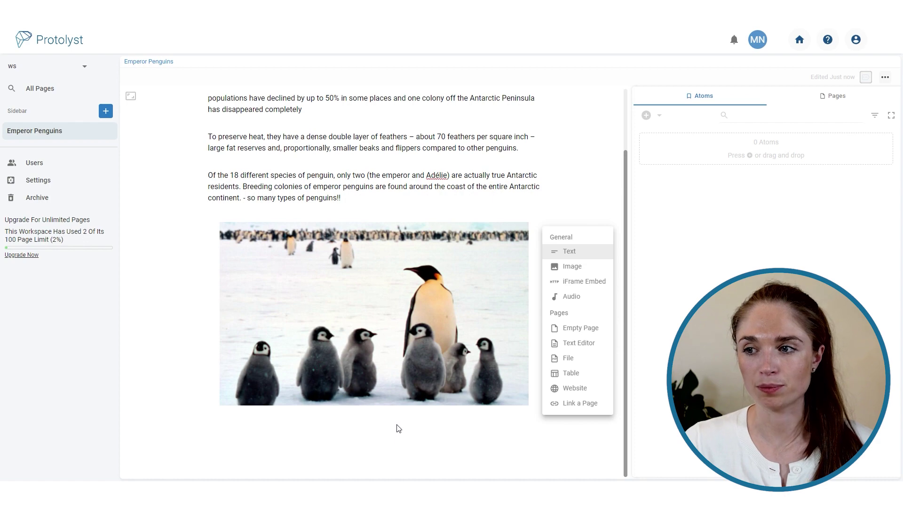
{"action": "left_click", "coordinate": [586, 267]}
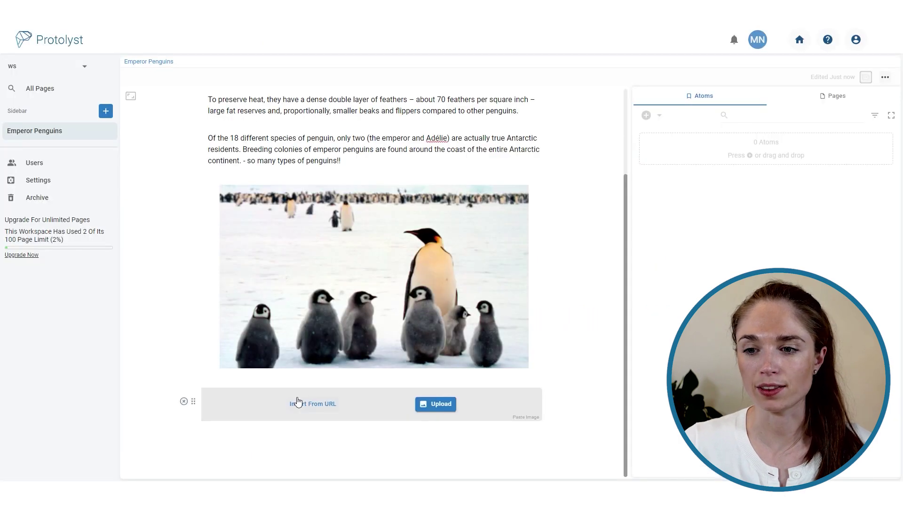
{"action": "left_click", "coordinate": [314, 404]}
{"action": "key", "text": "ctrl+v"}
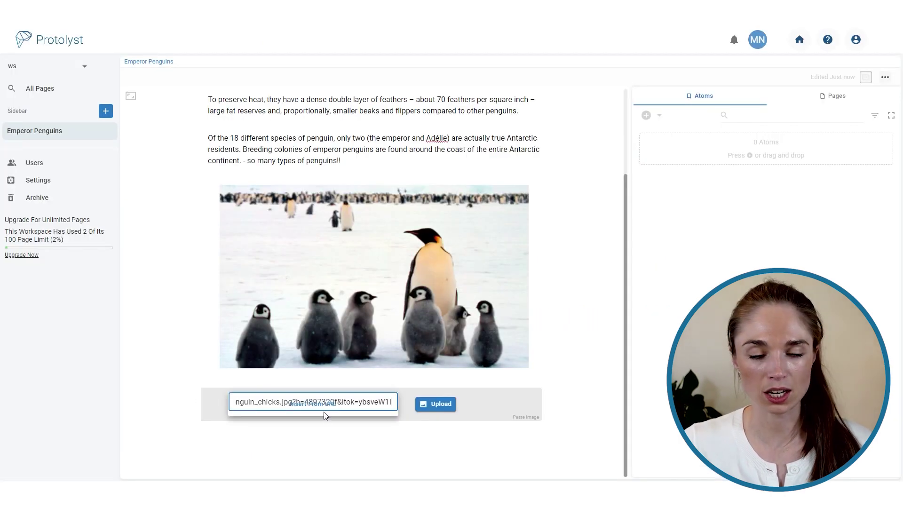
{"action": "key", "text": "Return"}
{"action": "scroll", "coordinate": [424, 311], "scroll_direction": "down", "scroll_amount": 1}
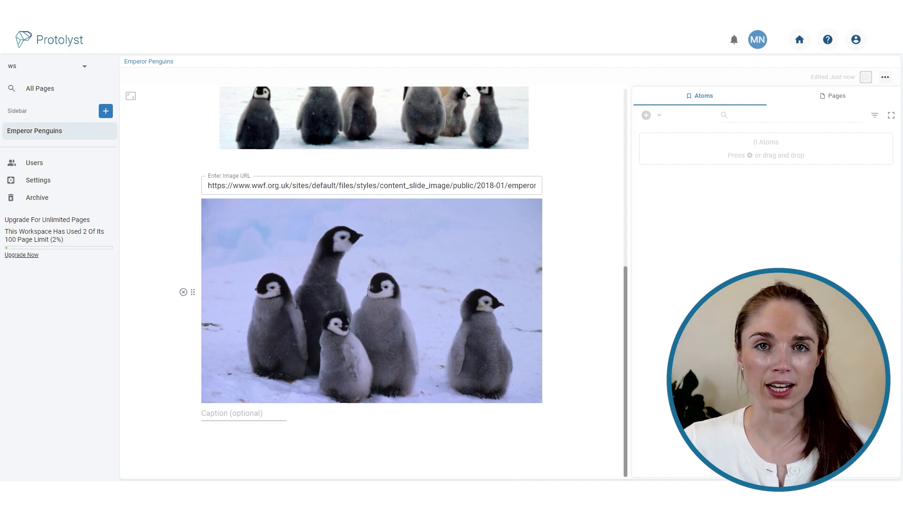
{"action": "scroll", "coordinate": [237, 296], "scroll_direction": "up", "scroll_amount": 3}
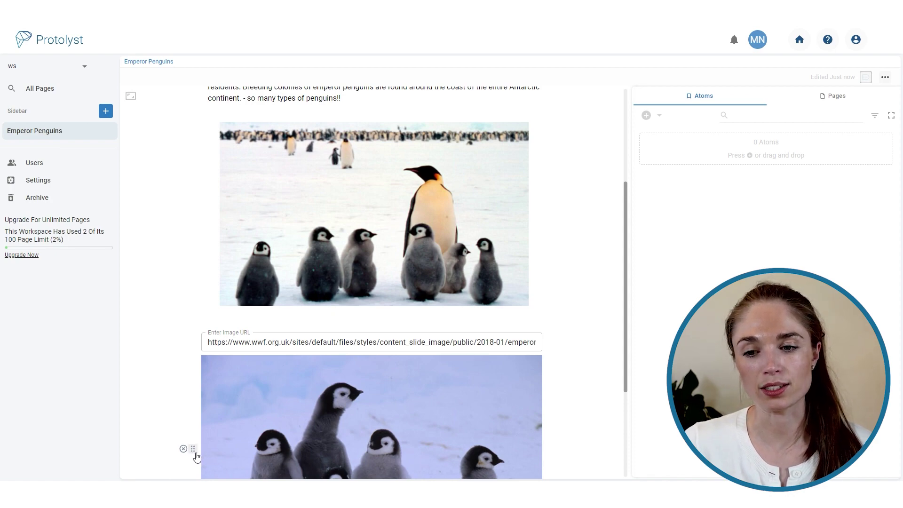
{"action": "left_click_drag", "start_coordinate": [198, 453], "coordinate": [207, 113]}
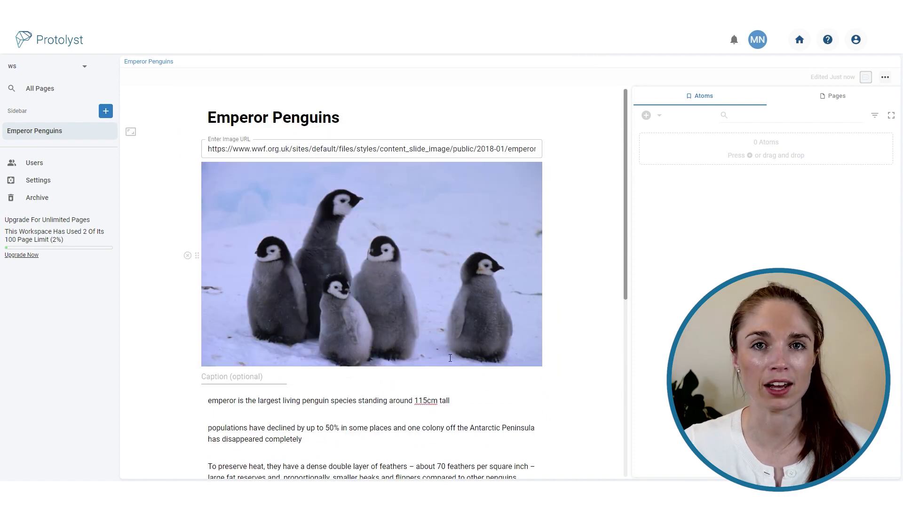
{"action": "scroll", "coordinate": [449, 379], "scroll_direction": "down", "scroll_amount": 3}
Add a 'WWF Penguins Info' line under the chicks photo, linked to the WWF emperor-penguins page
{"action": "left_click", "coordinate": [199, 277]}
{"action": "type", "text": "https://www.wwf.org.uk/learn/wildlife/emperor-penguins"}
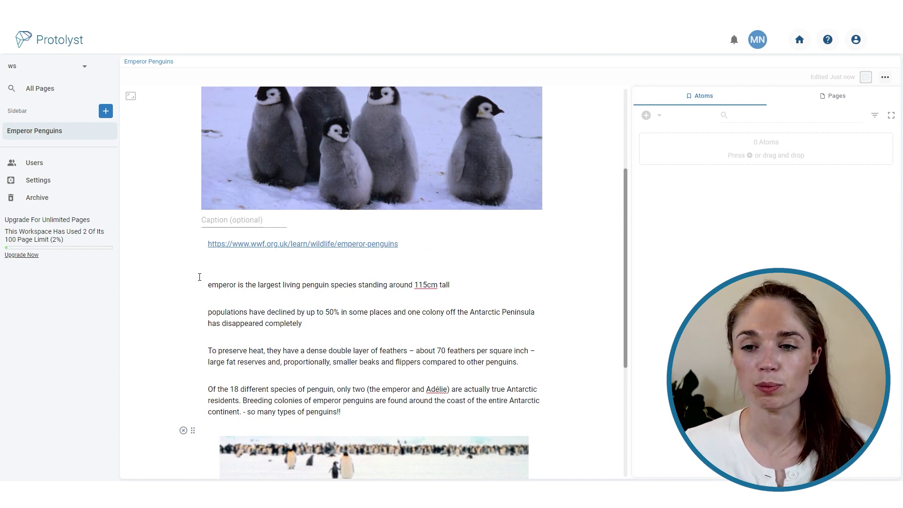
{"action": "type", "text": "WWF Penguins INfo"}
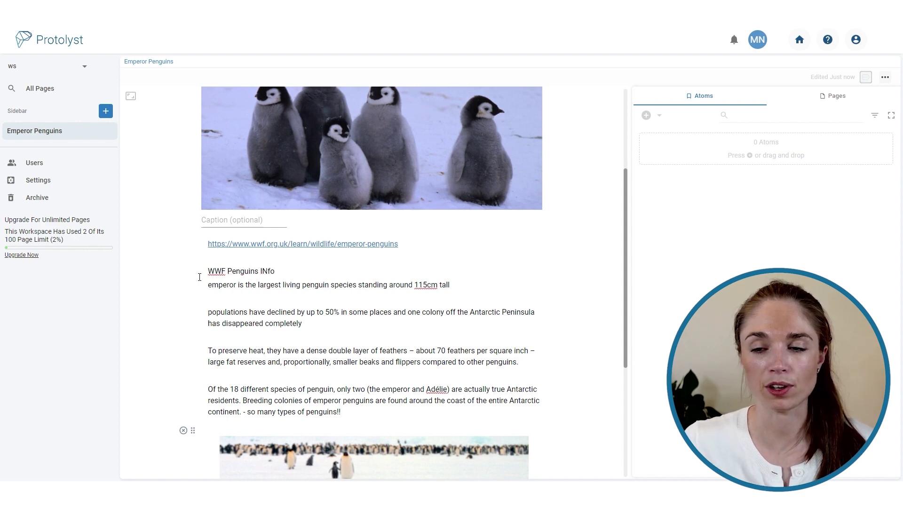
{"action": "key", "text": "BackSpace"}
{"action": "key", "text": "BackSpace"}
{"action": "key", "text": "BackSpace"}
{"action": "type", "text": "nfo"}
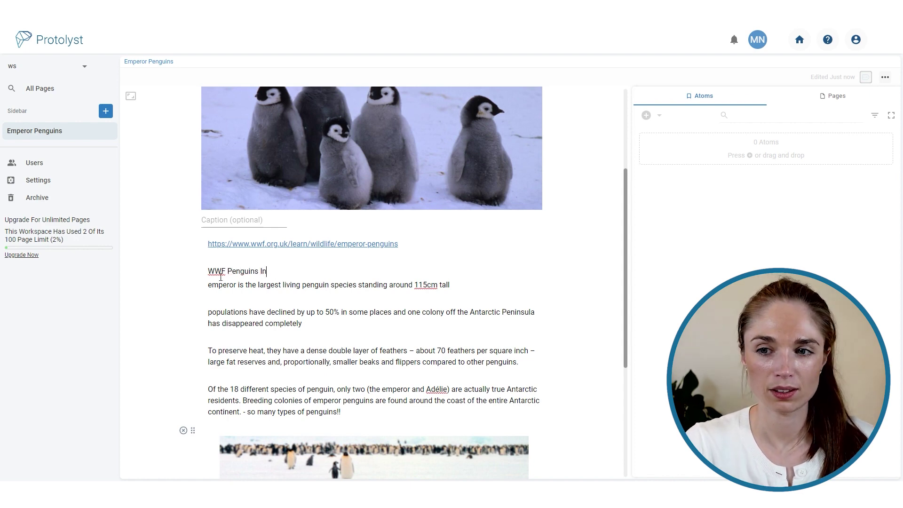
{"action": "triple_click", "coordinate": [284, 271]}
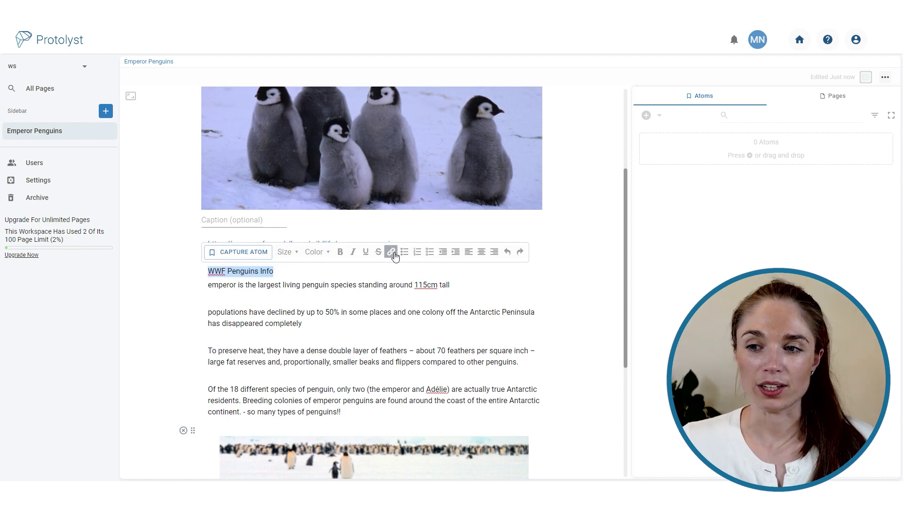
{"action": "left_click", "coordinate": [391, 252]}
{"action": "type", "text": "https://www.wwf.org.uk/learn/wildlife/emperor-penguins"}
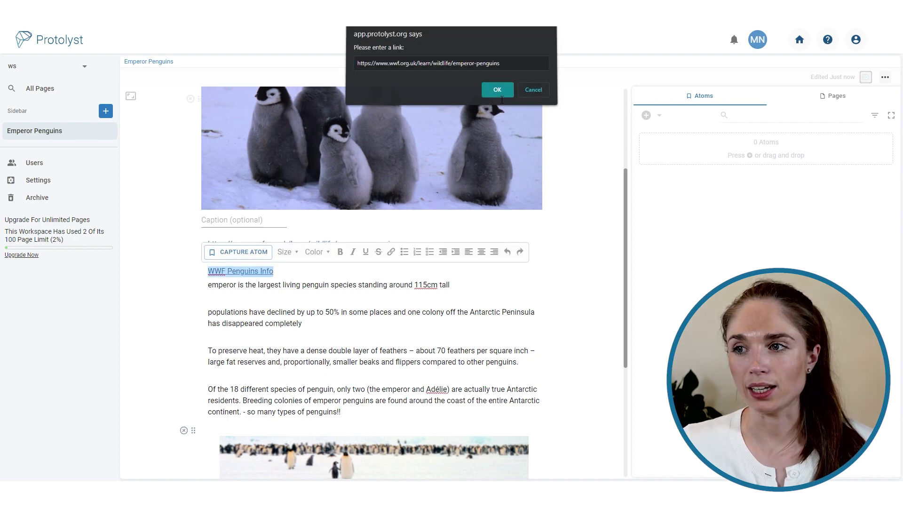
{"action": "left_click", "coordinate": [498, 95]}
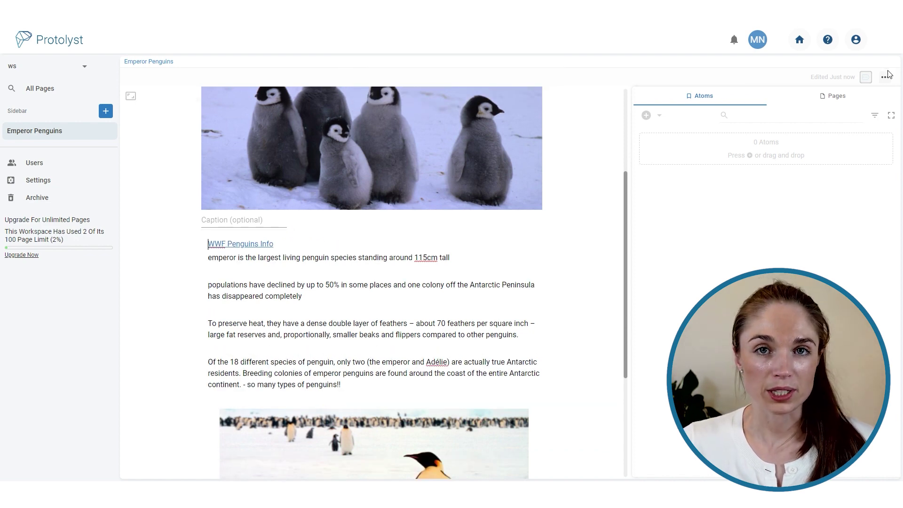
{"action": "left_click", "coordinate": [889, 78]}
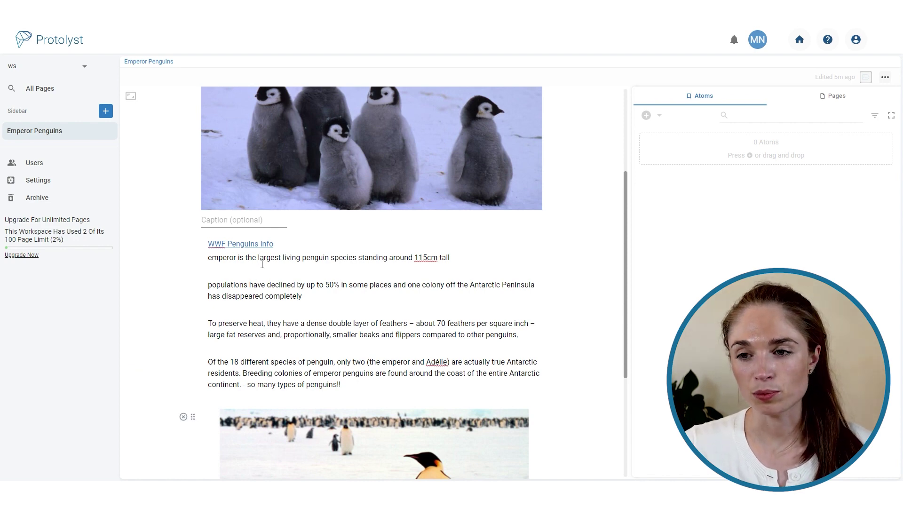
Capture the largest-living-species, emperor and Adélie residents, and 70 feathers per square inch facts as atoms
{"action": "left_click", "coordinate": [451, 260], "text": "shift"}
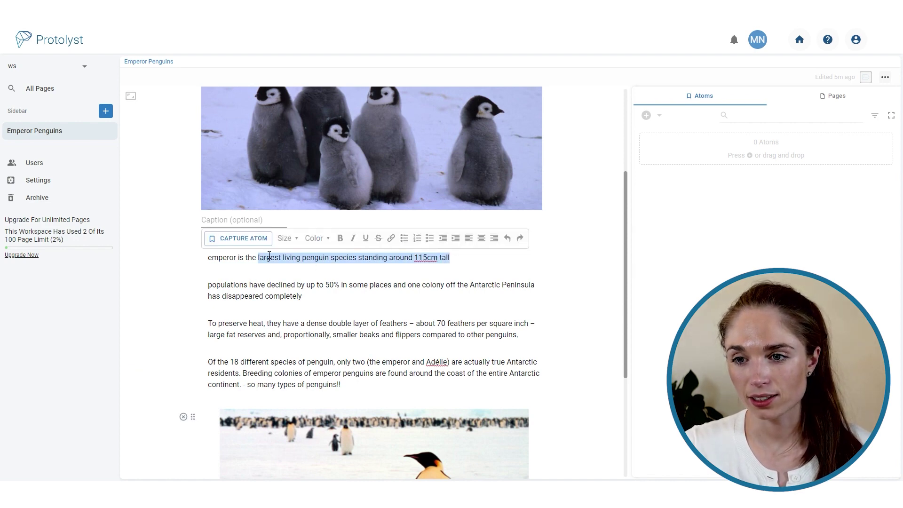
{"action": "left_click", "coordinate": [240, 238]}
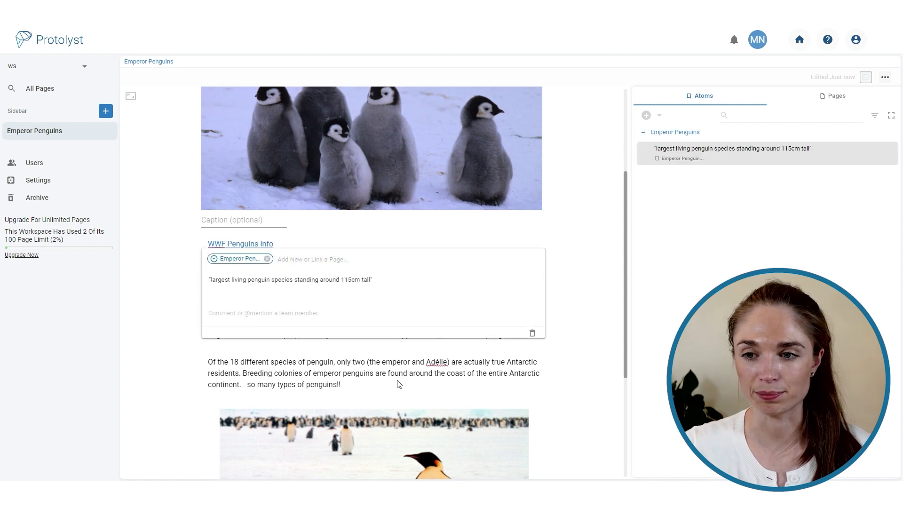
{"action": "left_click_drag", "start_coordinate": [382, 362], "coordinate": [240, 374]}
{"action": "left_click", "coordinate": [236, 343]}
{"action": "left_click", "coordinate": [355, 320]}
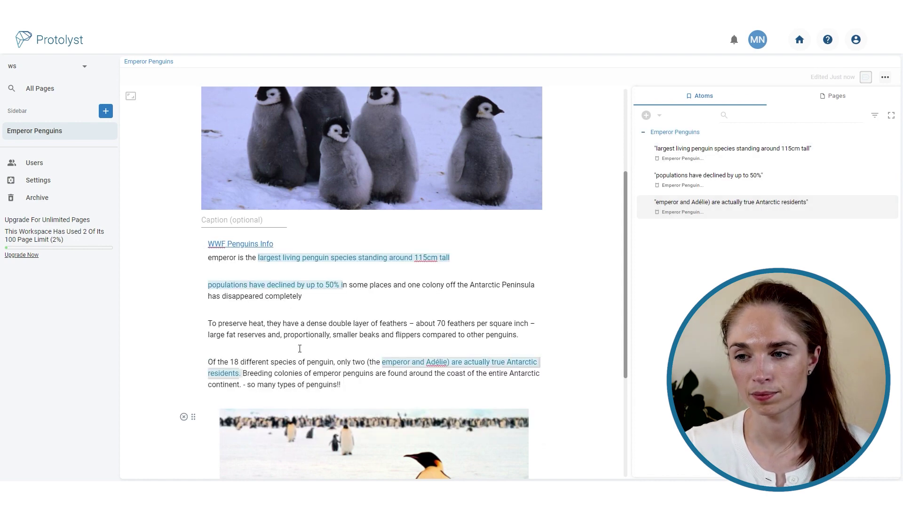
{"action": "left_click_drag", "start_coordinate": [437, 324], "coordinate": [535, 324]}
{"action": "left_click", "coordinate": [243, 307]}
{"action": "left_click", "coordinate": [310, 368]}
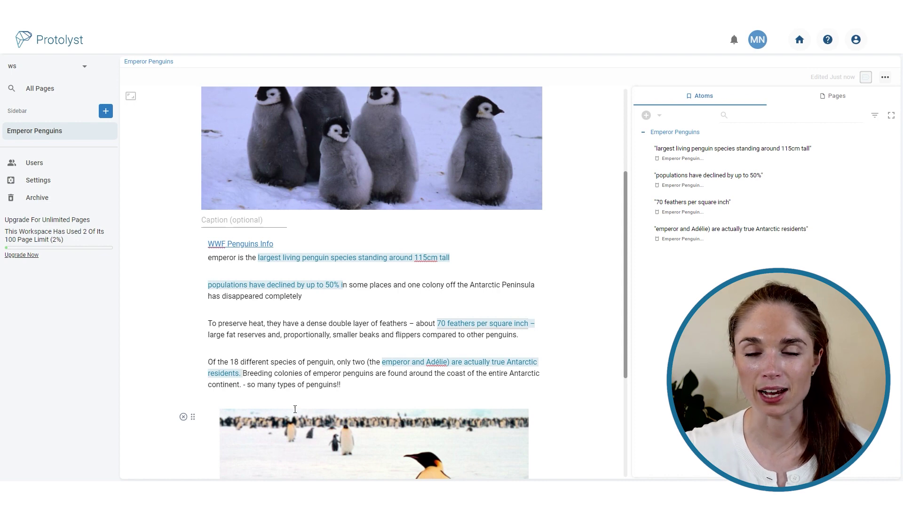
{"action": "scroll", "coordinate": [566, 388], "scroll_direction": "up", "scroll_amount": 3}
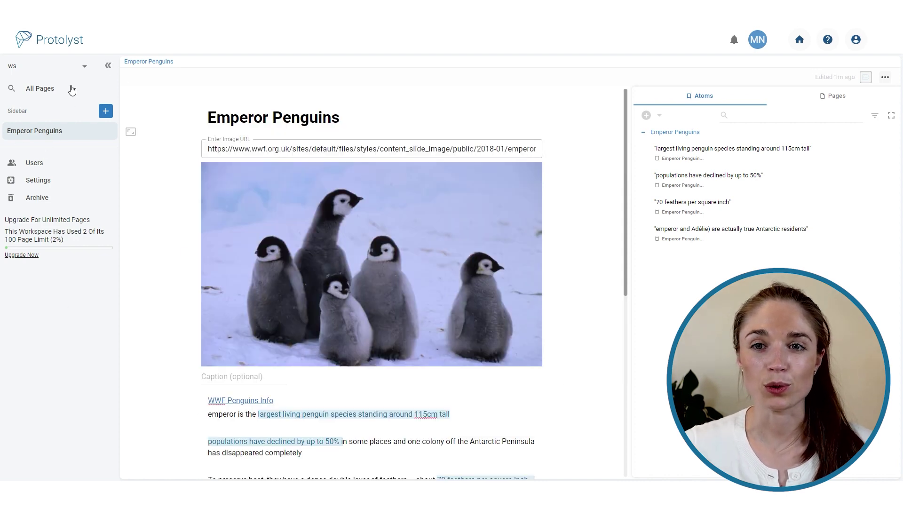
{"action": "left_click", "coordinate": [52, 93]}
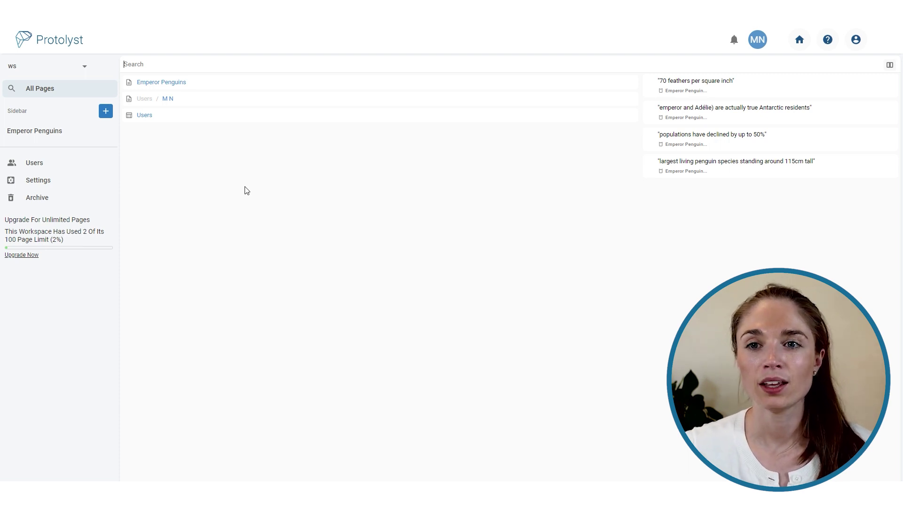
Create another page and import the British Antarctic Survey emperor penguin web page into it
{"action": "left_click", "coordinate": [106, 112]}
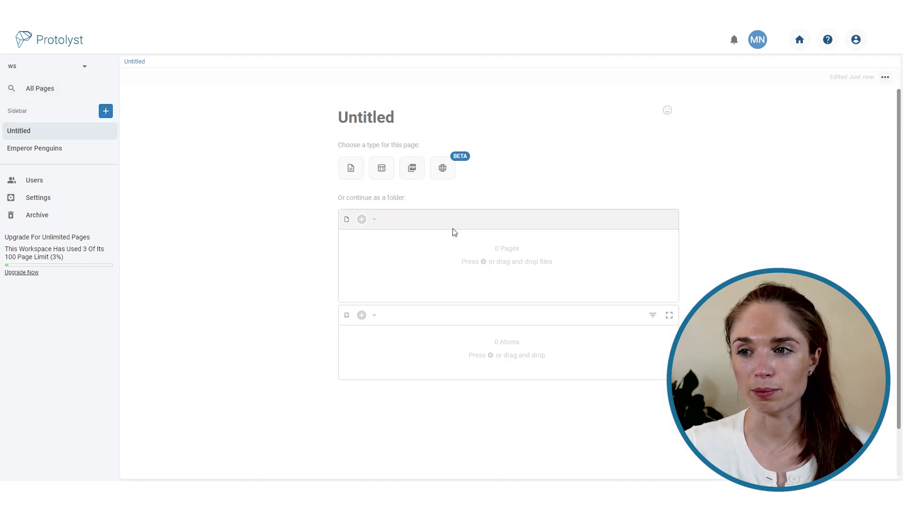
{"action": "left_click", "coordinate": [445, 173]}
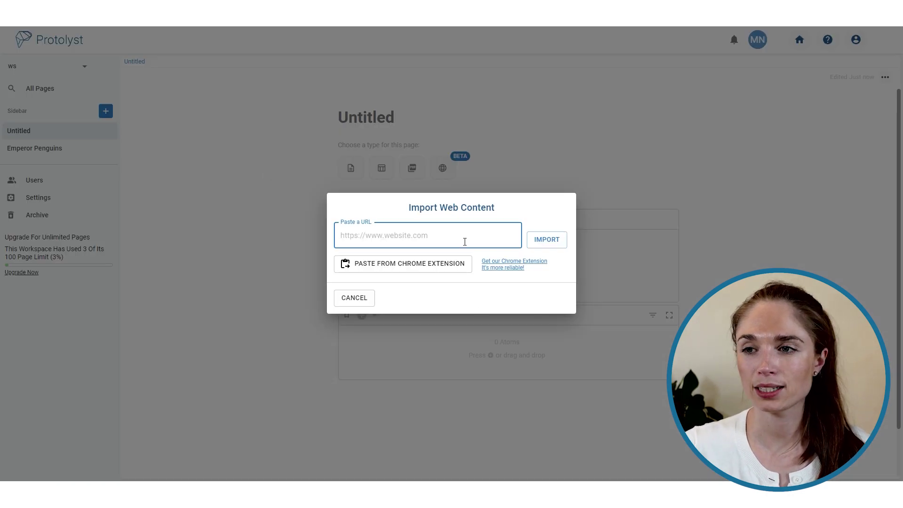
{"action": "type", "text": "https://www.bas.ac.uk/about/antarctica/wildlife/penguins/emperor-penguin/"}
{"action": "left_click", "coordinate": [539, 240]}
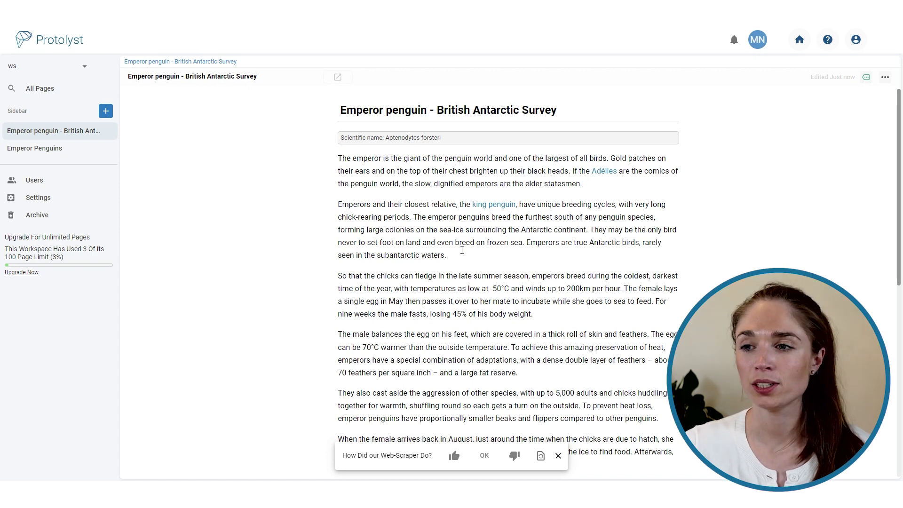
Highlight the passage about emperor penguins breeding furthest south
{"action": "left_click_drag", "start_coordinate": [458, 217], "coordinate": [514, 231]}
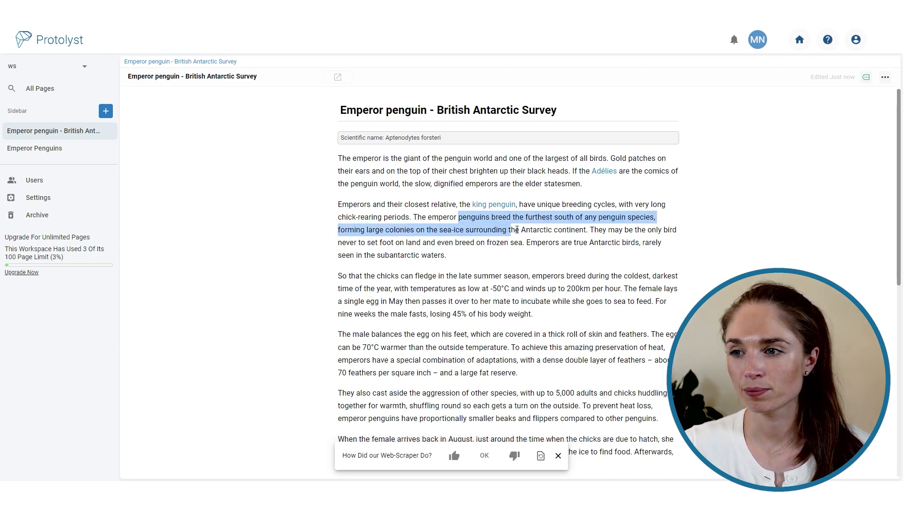
{"action": "left_click", "coordinate": [537, 196]}
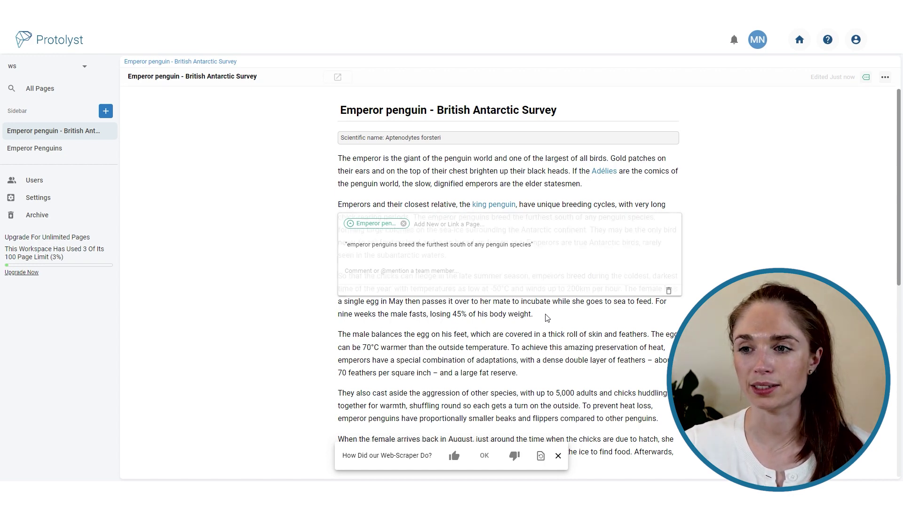
{"action": "left_click", "coordinate": [547, 318]}
{"action": "scroll", "coordinate": [549, 317], "scroll_direction": "down", "scroll_amount": 6}
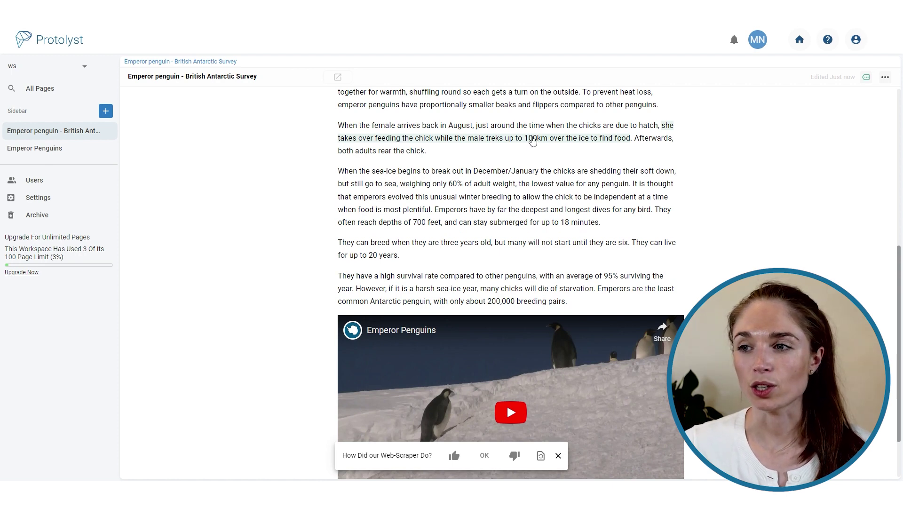
Annotate the chick-feeding highlight with the note 'parental roles'
{"action": "left_click", "coordinate": [533, 141]}
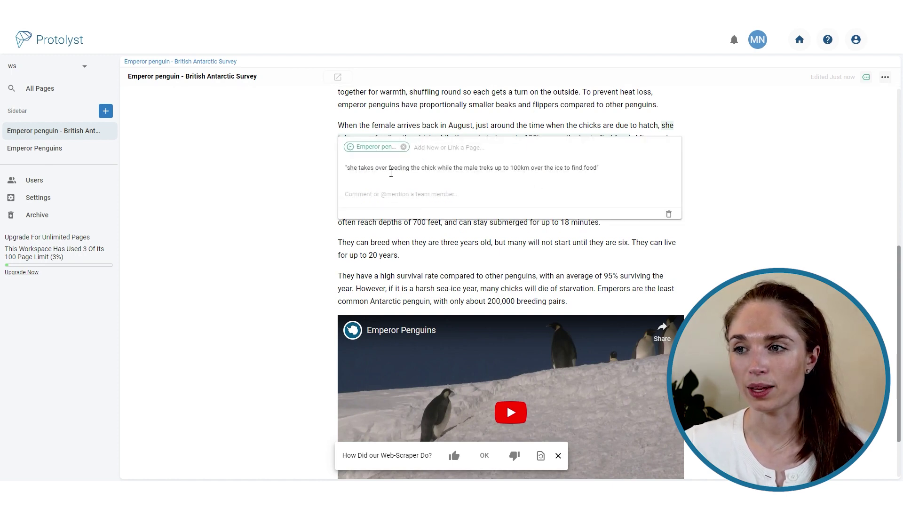
{"action": "left_click", "coordinate": [615, 174]}
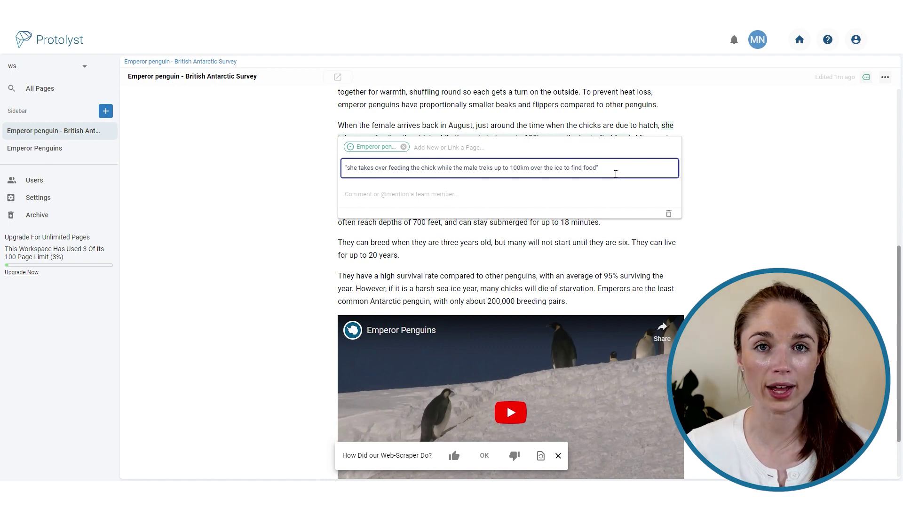
{"action": "key", "text": "Return"}
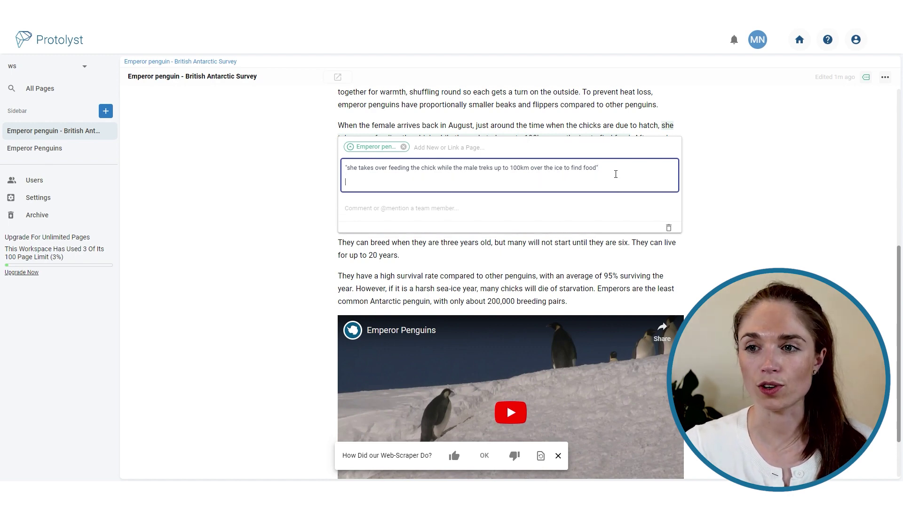
{"action": "type", "text": "parental roles"}
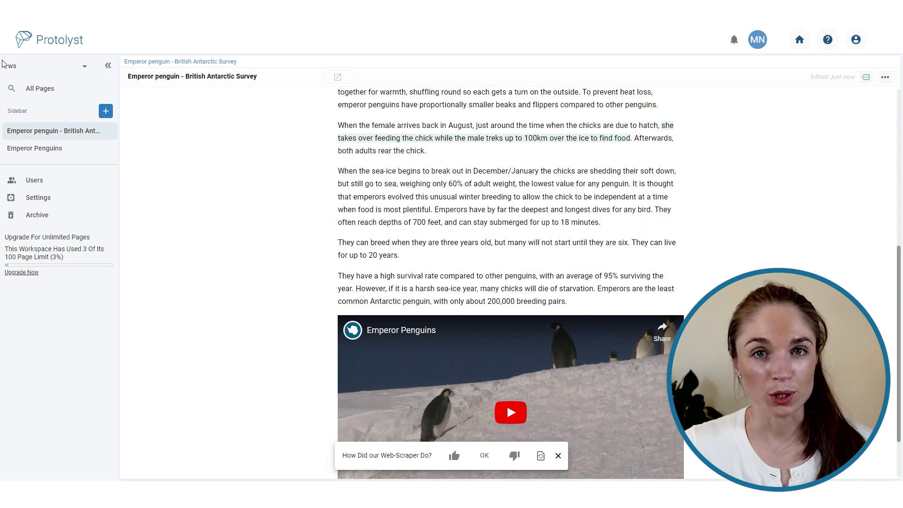
Review all pages and highlights in All Pages, briefly previewing a quote's source page
{"action": "left_click", "coordinate": [66, 90]}
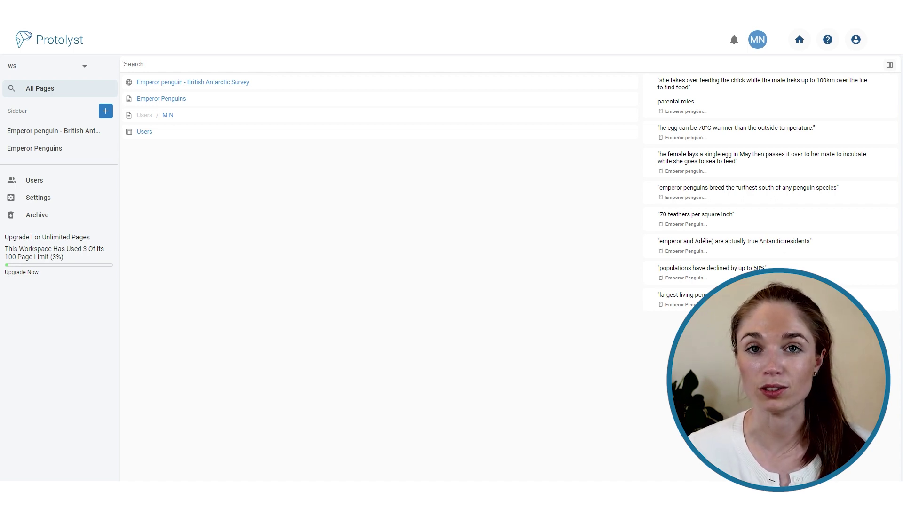
{"action": "left_click", "coordinate": [687, 139]}
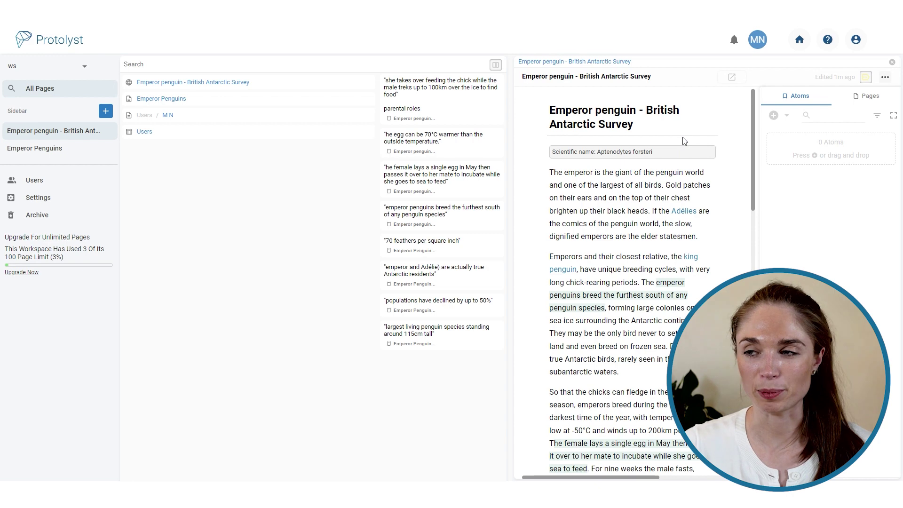
{"action": "left_click", "coordinate": [893, 62]}
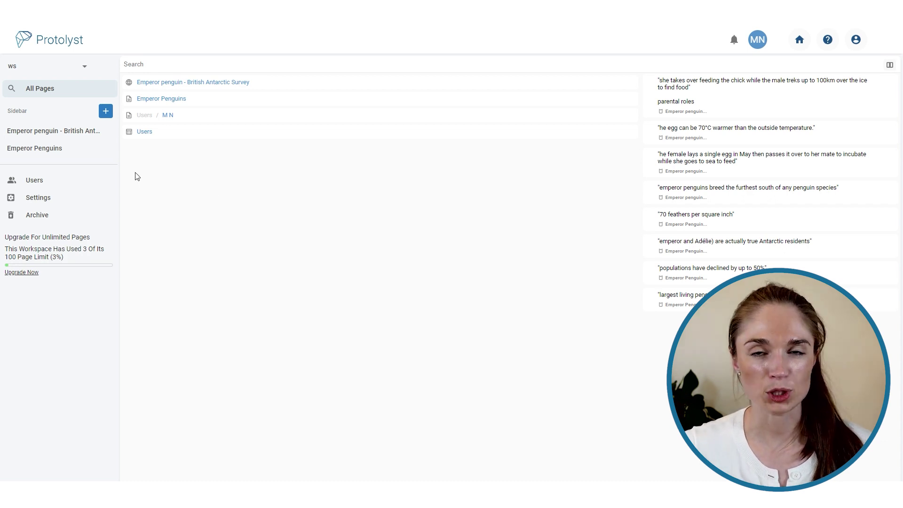
Add a new text document page titled 'Notes' and open its linked Pages tab
{"action": "left_click", "coordinate": [105, 111]}
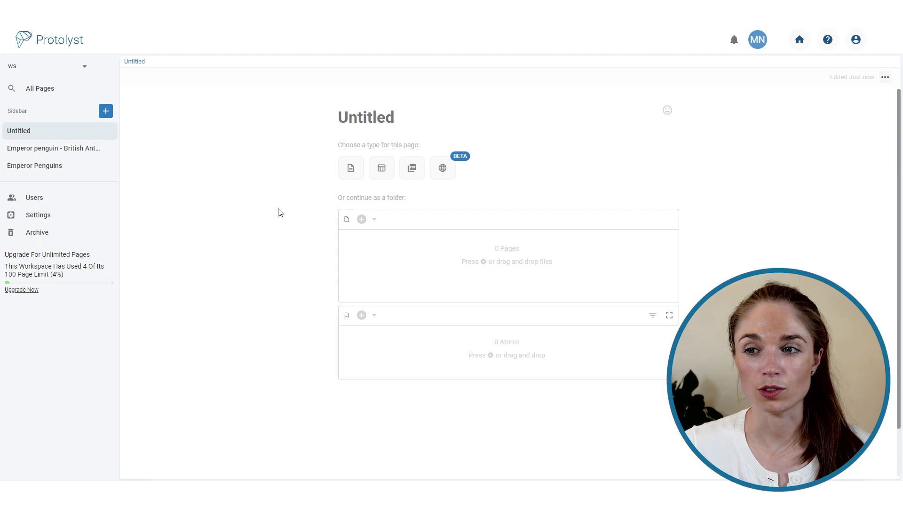
{"action": "left_click", "coordinate": [351, 168]}
{"action": "left_click", "coordinate": [257, 124]}
{"action": "type", "text": "Notes"}
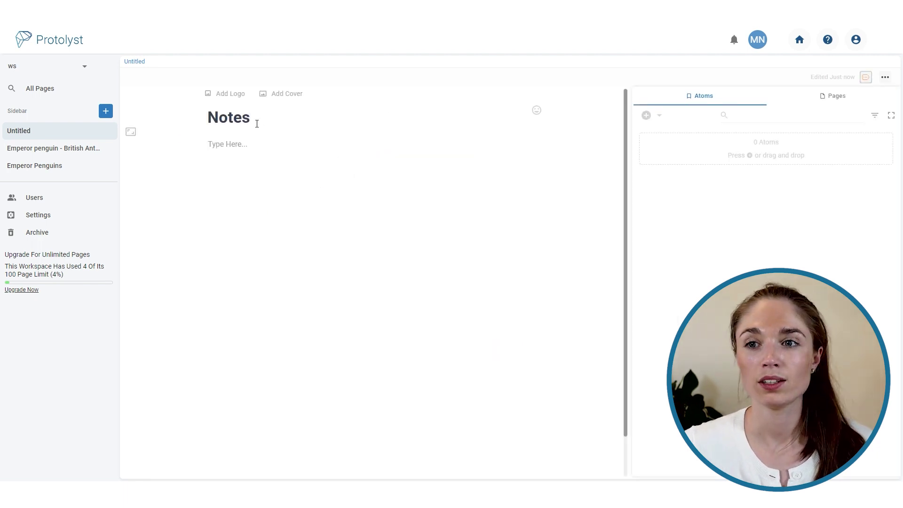
{"action": "left_click", "coordinate": [225, 148]}
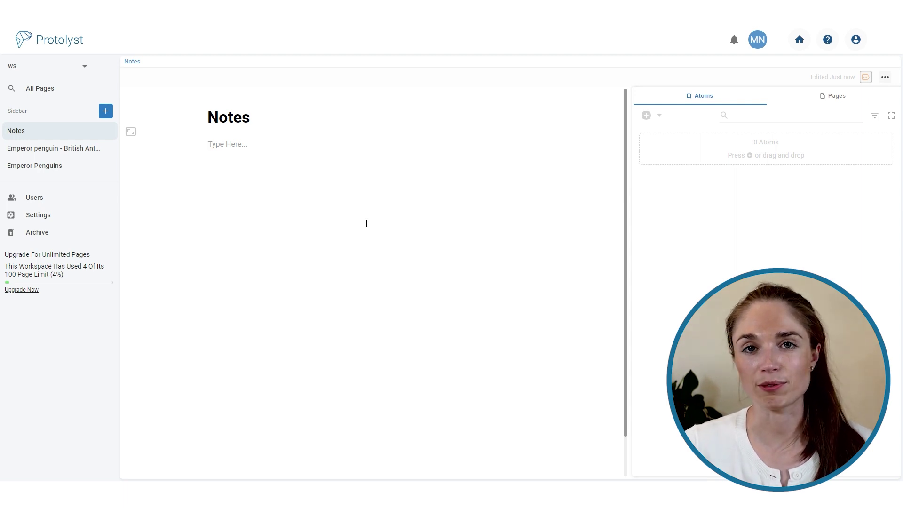
{"action": "left_click", "coordinate": [834, 97]}
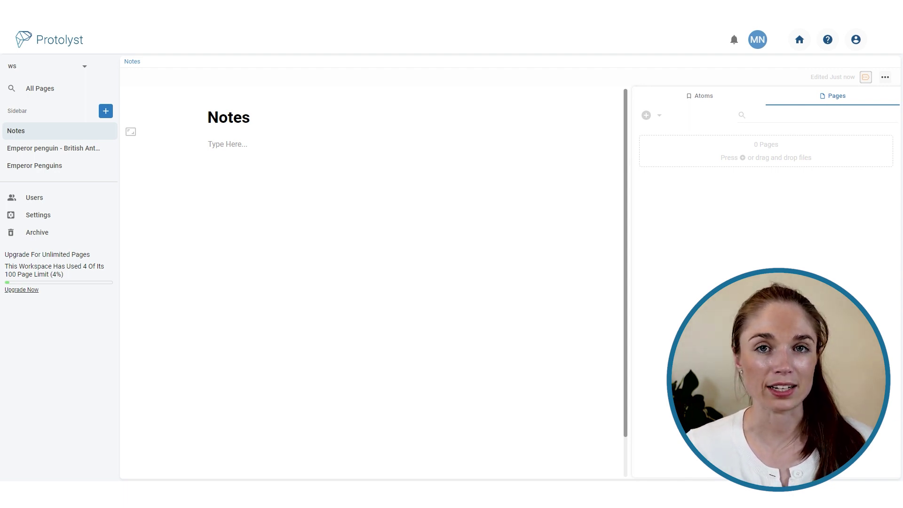
{"action": "left_click", "coordinate": [867, 80]}
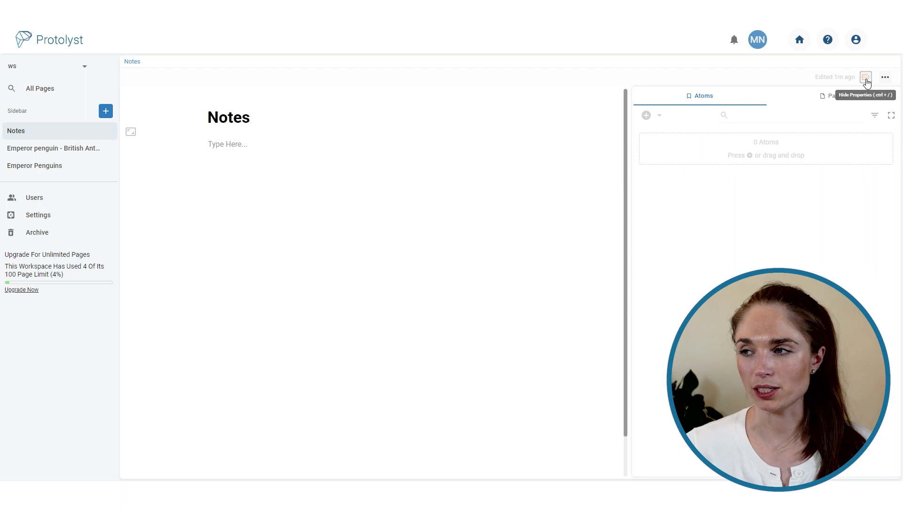
{"action": "left_click", "coordinate": [834, 96]}
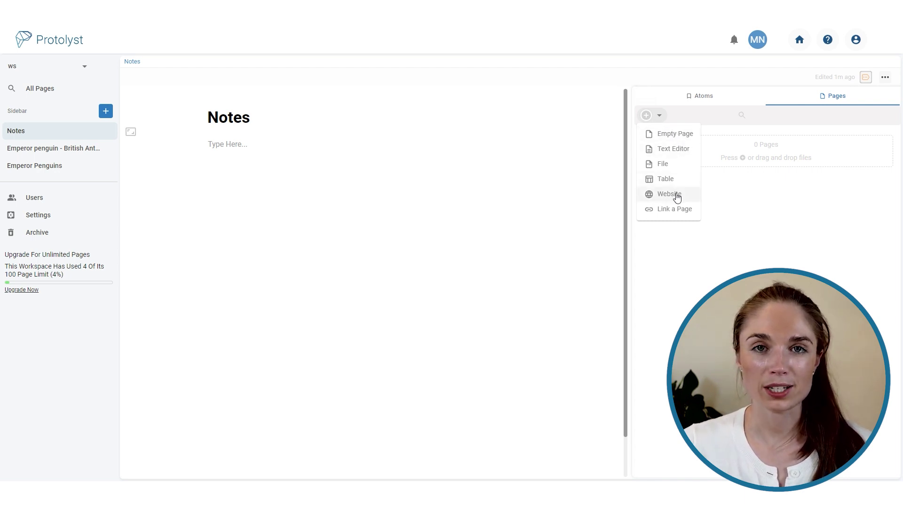
Import a copied penguin website as a page linked under Notes
{"action": "left_click", "coordinate": [680, 196]}
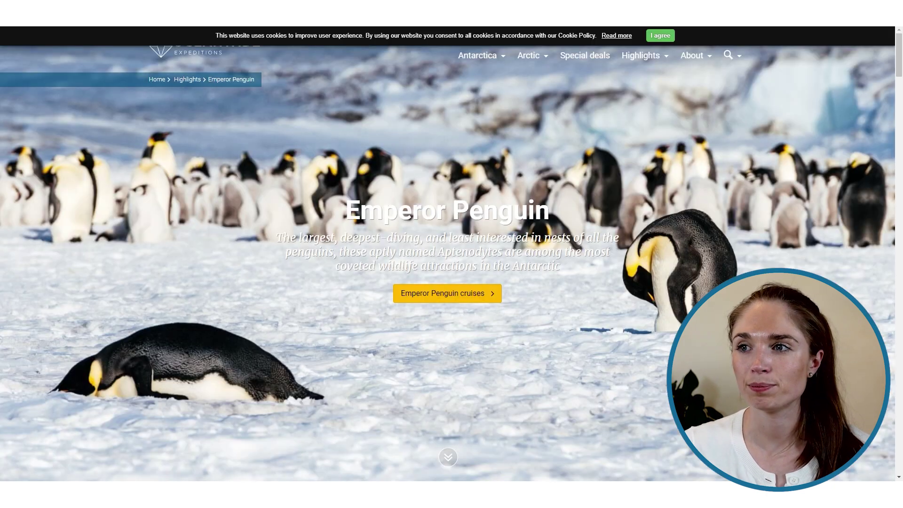
{"action": "key", "text": "ctrl+v"}
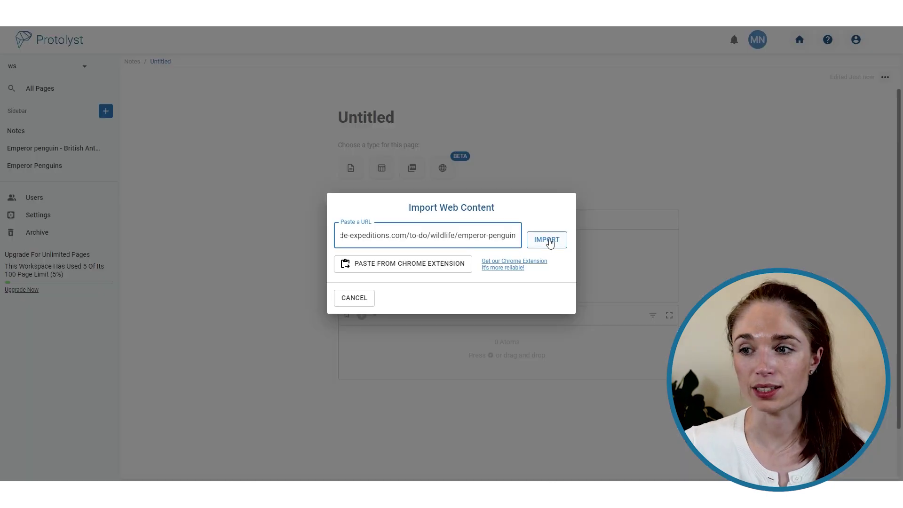
{"action": "left_click", "coordinate": [547, 240]}
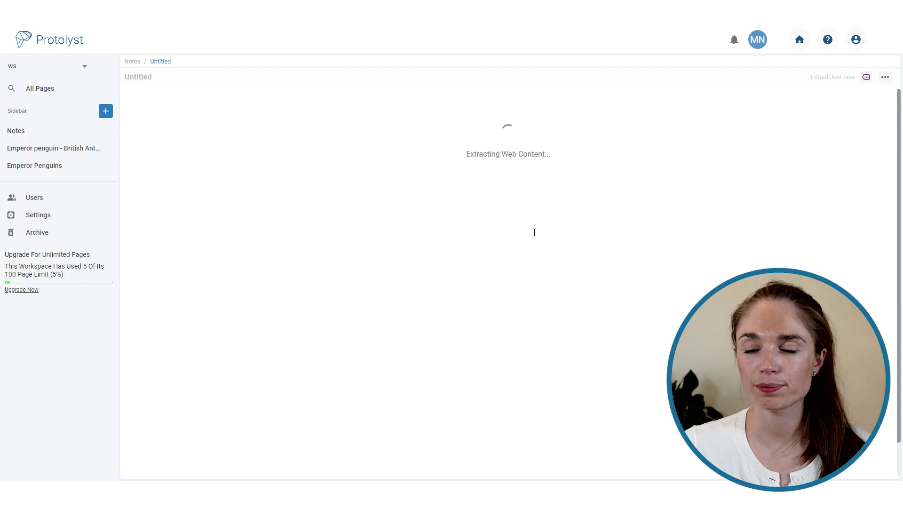
{"action": "left_click", "coordinate": [131, 61]}
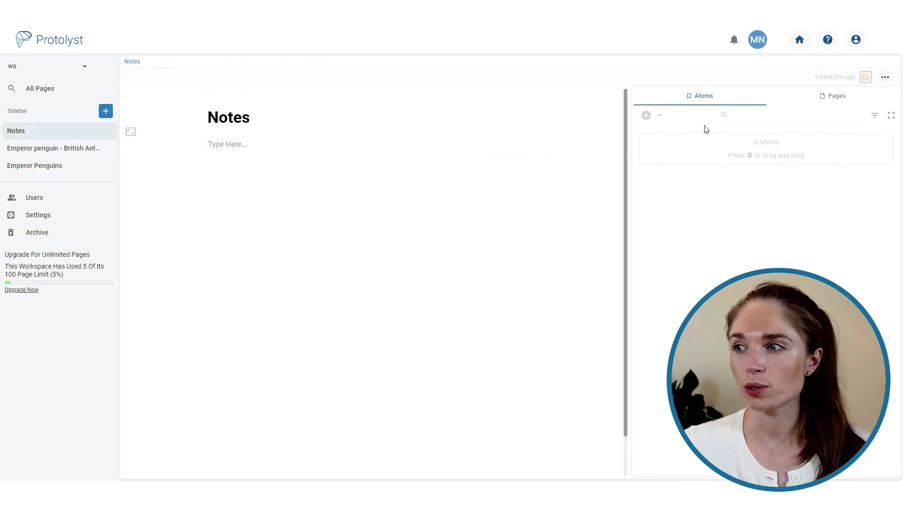
Import the natural-history emperor penguin page as another linked page and check the links
{"action": "left_click", "coordinate": [651, 117]}
{"action": "left_click", "coordinate": [658, 149]}
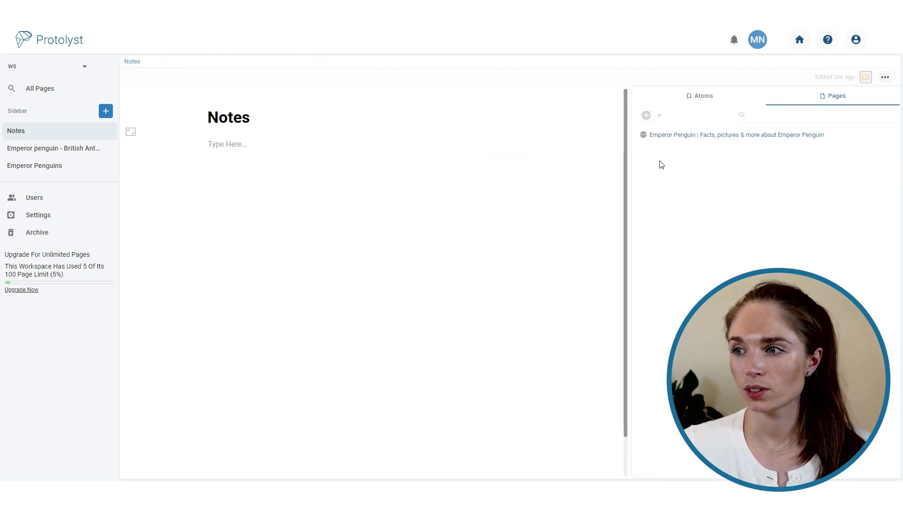
{"action": "left_click", "coordinate": [654, 117]}
{"action": "key", "text": "ctrl+v"}
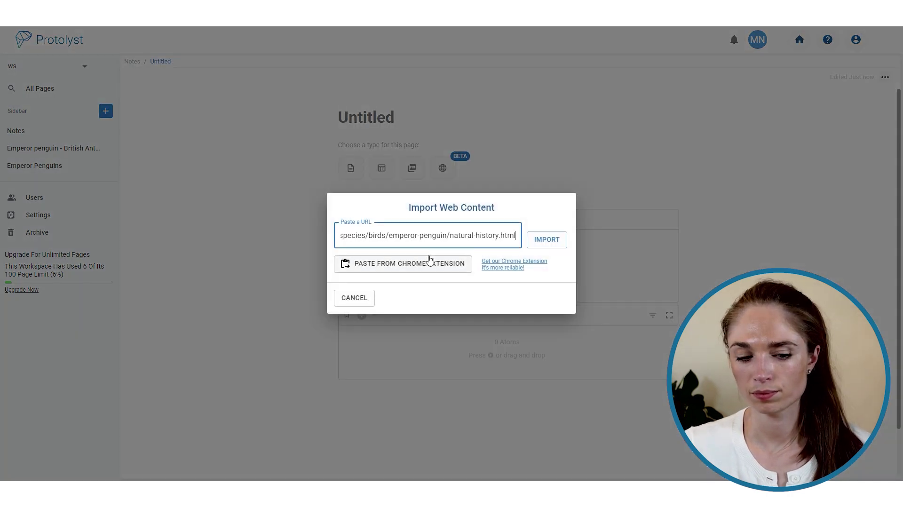
{"action": "left_click", "coordinate": [545, 244]}
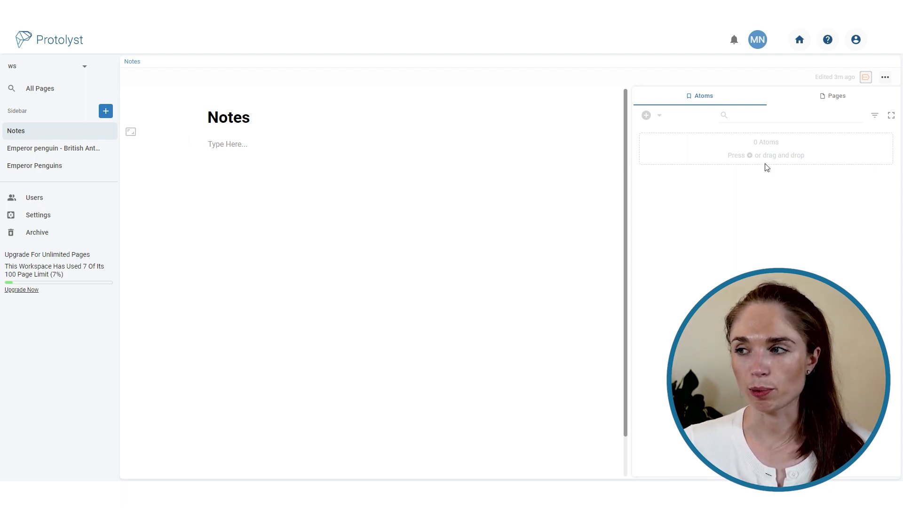
{"action": "left_click", "coordinate": [846, 98]}
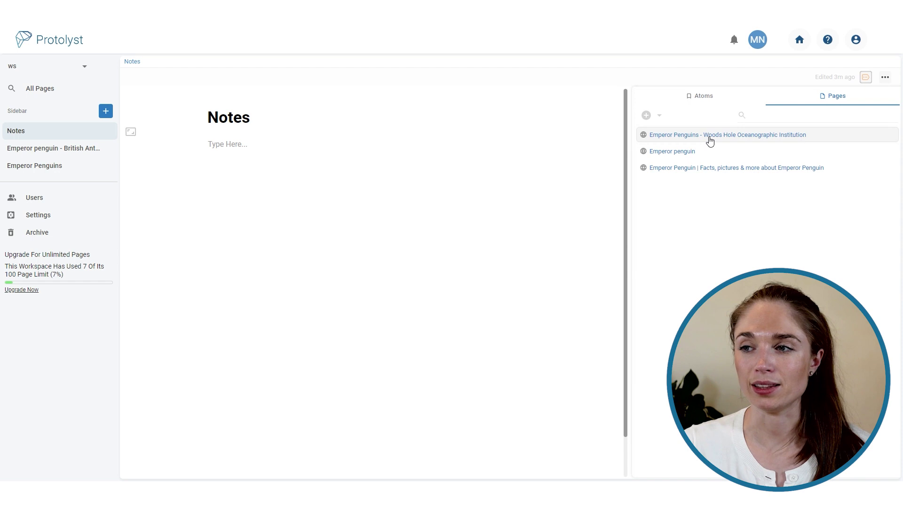
{"action": "left_click", "coordinate": [705, 98]}
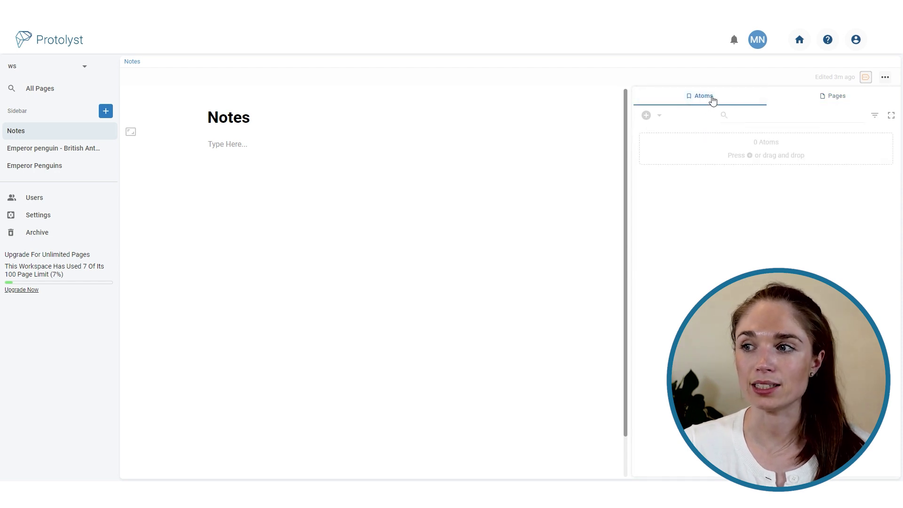